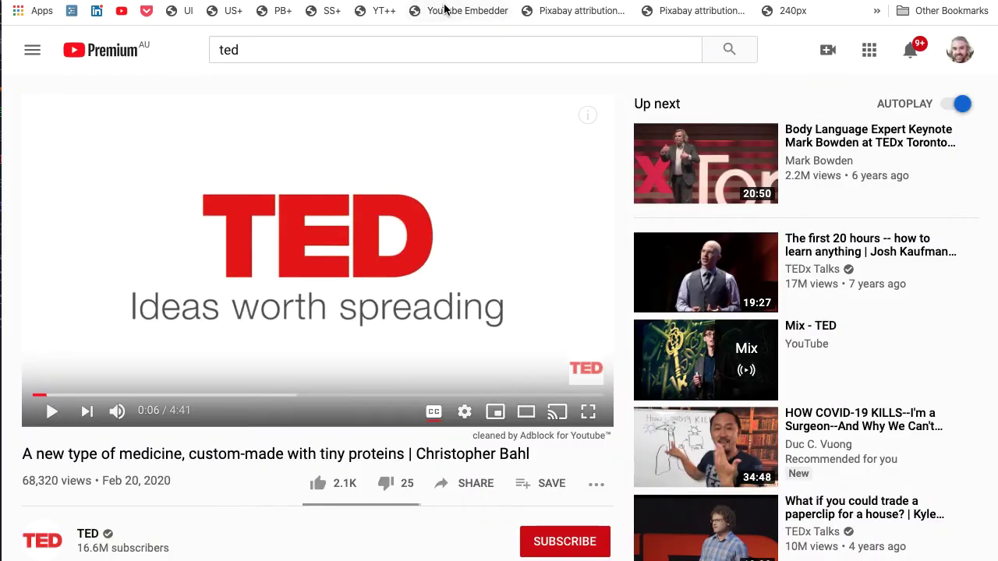
# Run the YouTube Embedder bookmarklet on the TED video, review the generated video box and copy its embed code with the description included.
pyautogui.click(454, 18)
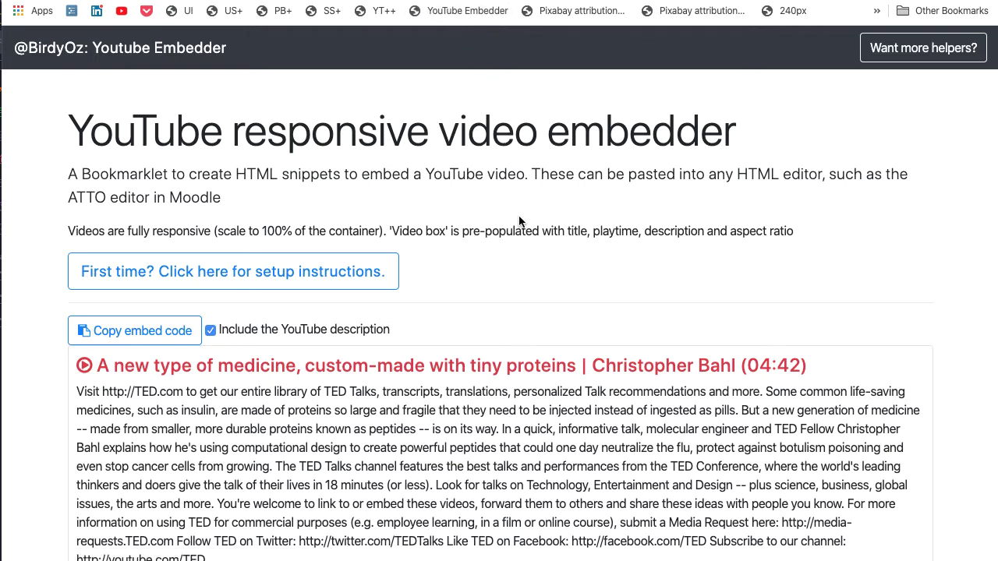
pyautogui.scroll(-2, 519, 222)
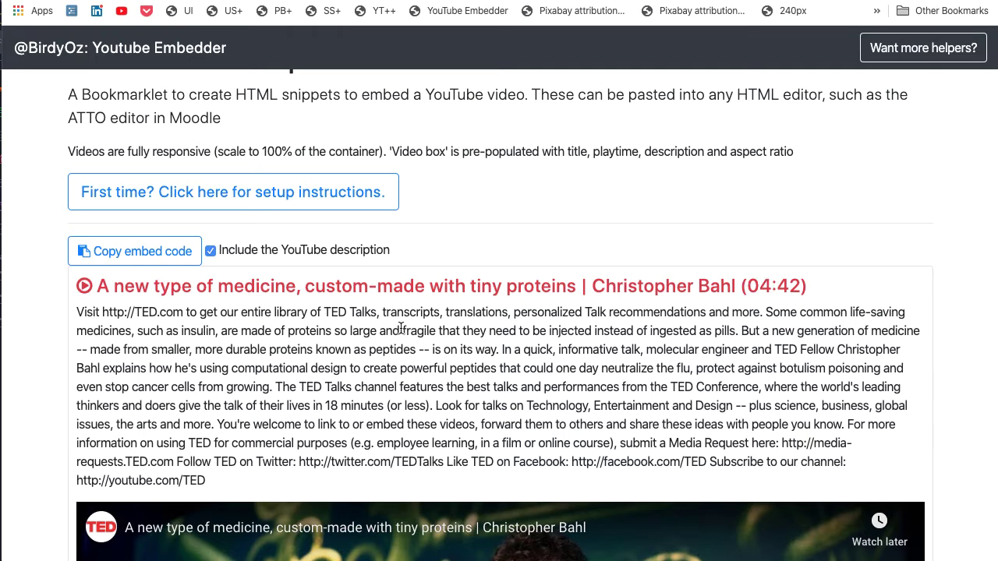
pyautogui.scroll(-3, 271, 346)
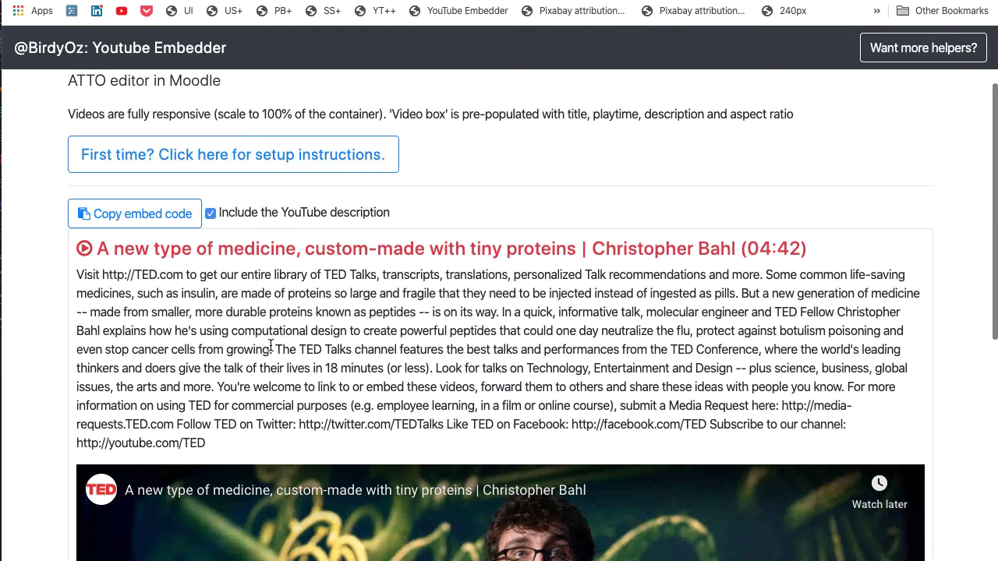
pyautogui.scroll(-3, 270, 350)
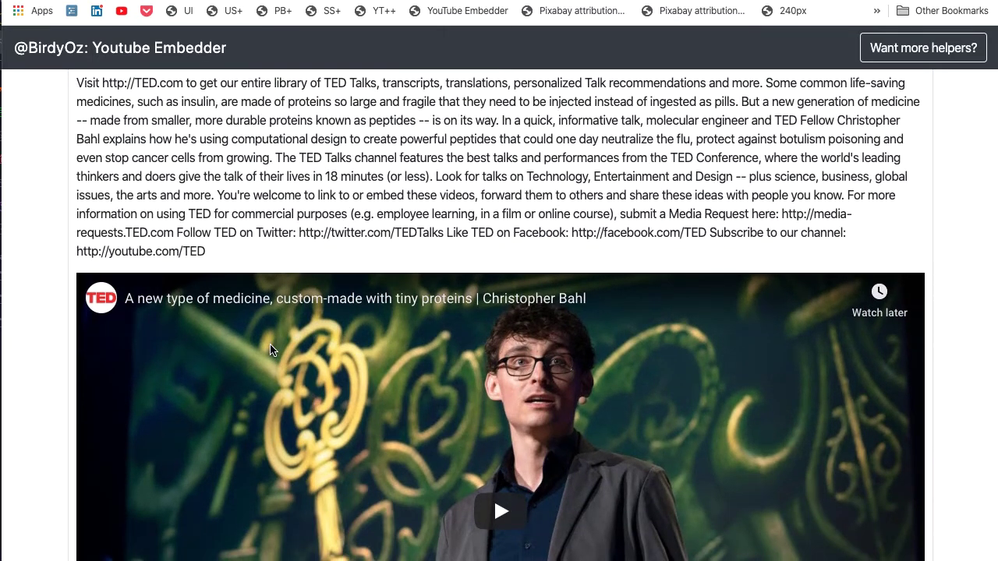
pyautogui.scroll(2, 270, 350)
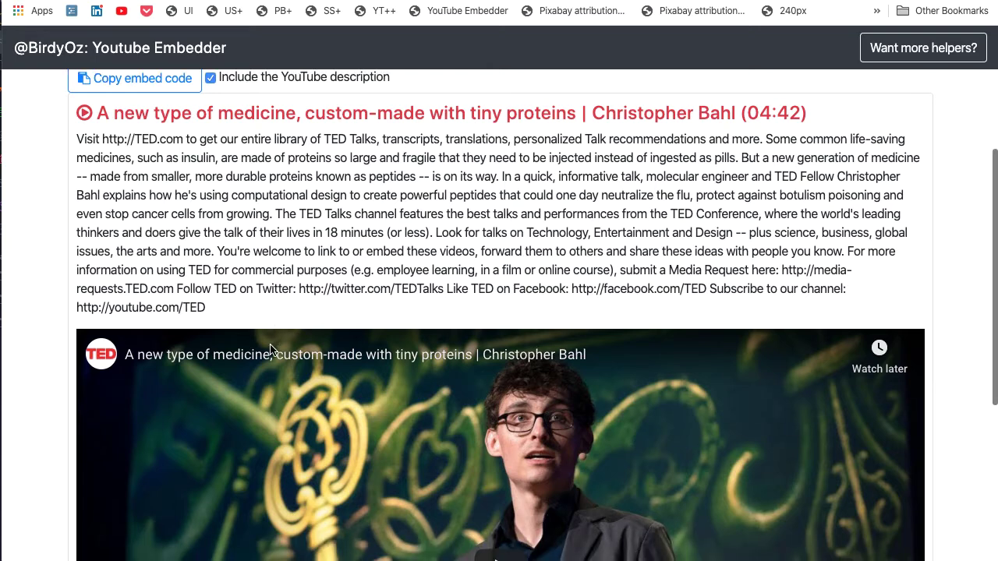
pyautogui.scroll(-2, 271, 350)
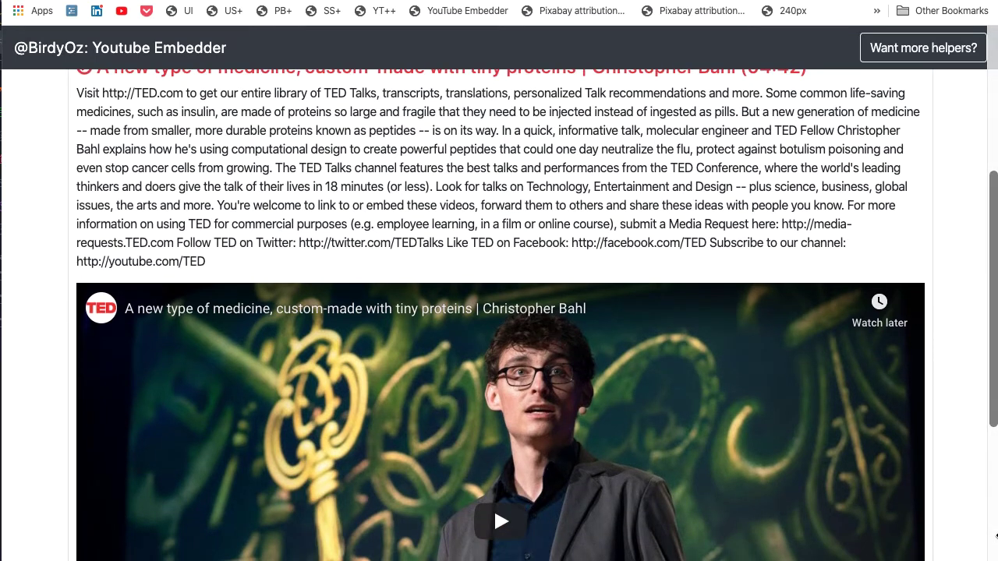
pyautogui.moveTo(997, 536); pyautogui.dragTo(993, 529)
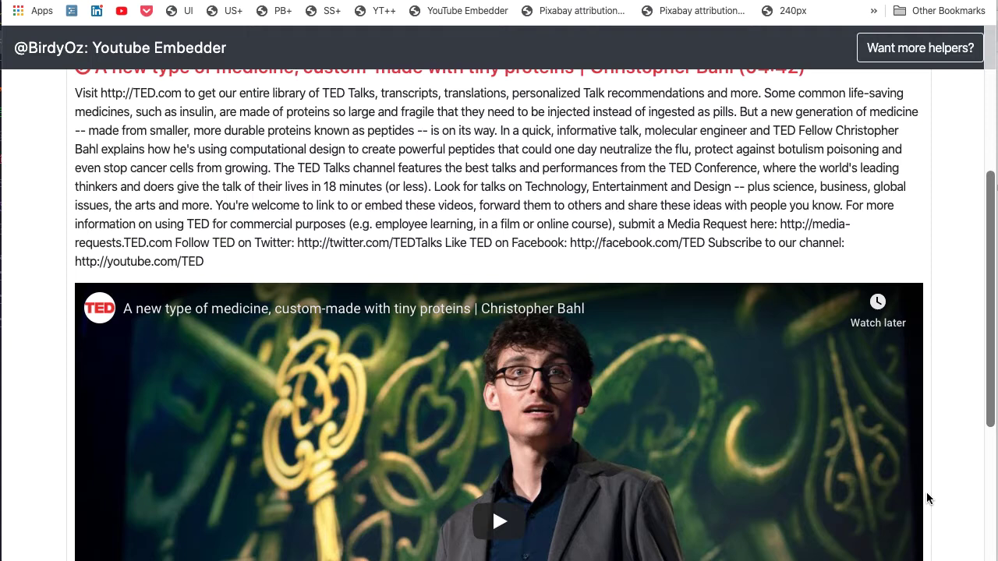
pyautogui.scroll(4, 926, 494)
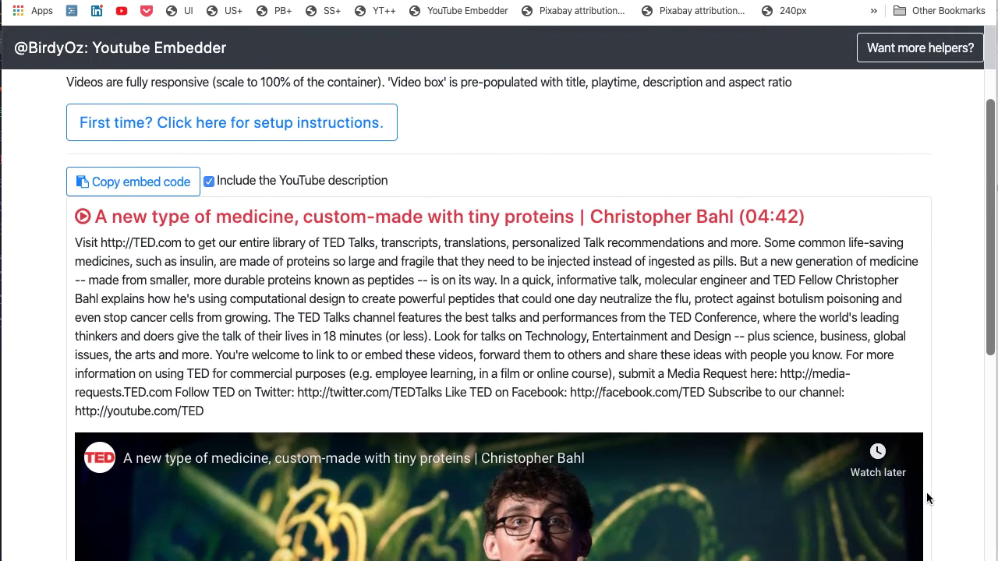
pyautogui.click(172, 193)
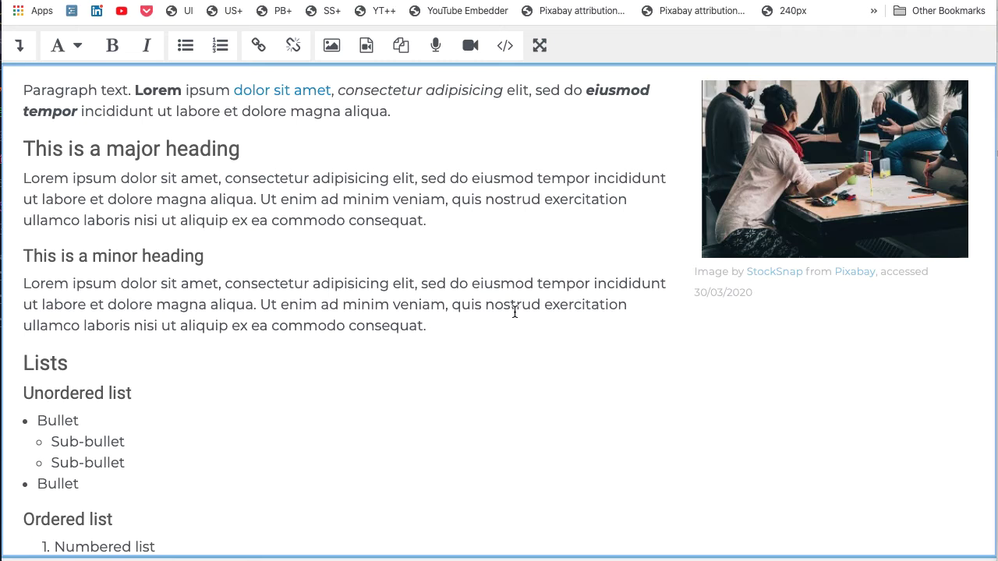
# Paste the embed code into the Moodle chapter's HTML source on the blank lines above the Lists heading, and return to the visual view.
pyautogui.click(506, 50)
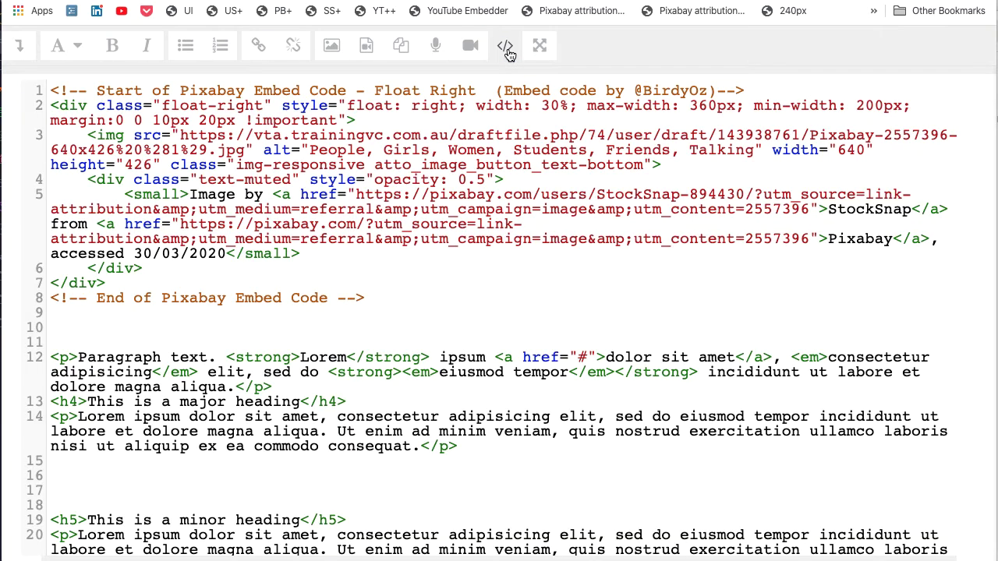
pyautogui.scroll(-10, 653, 338)
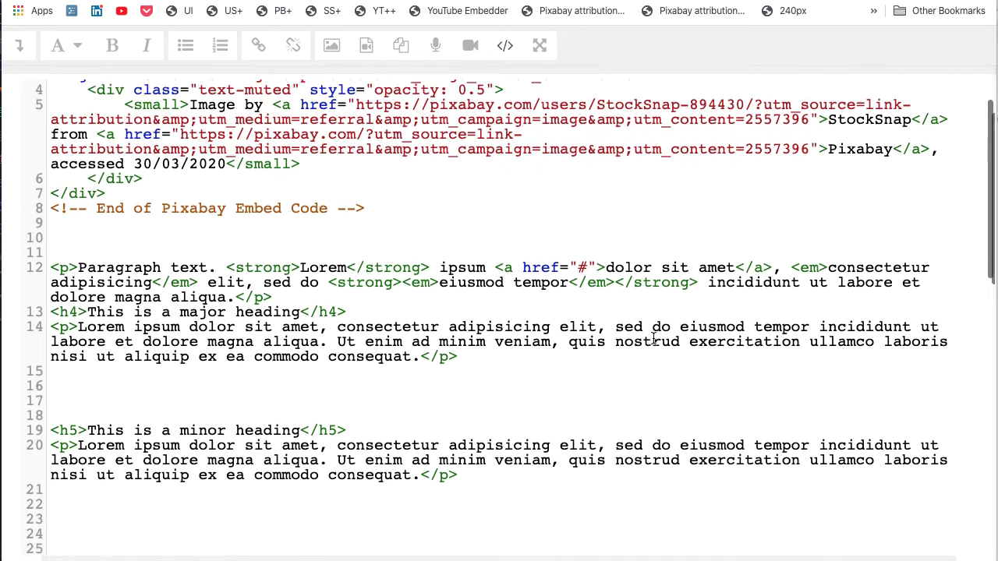
pyautogui.scroll(-5, 653, 338)
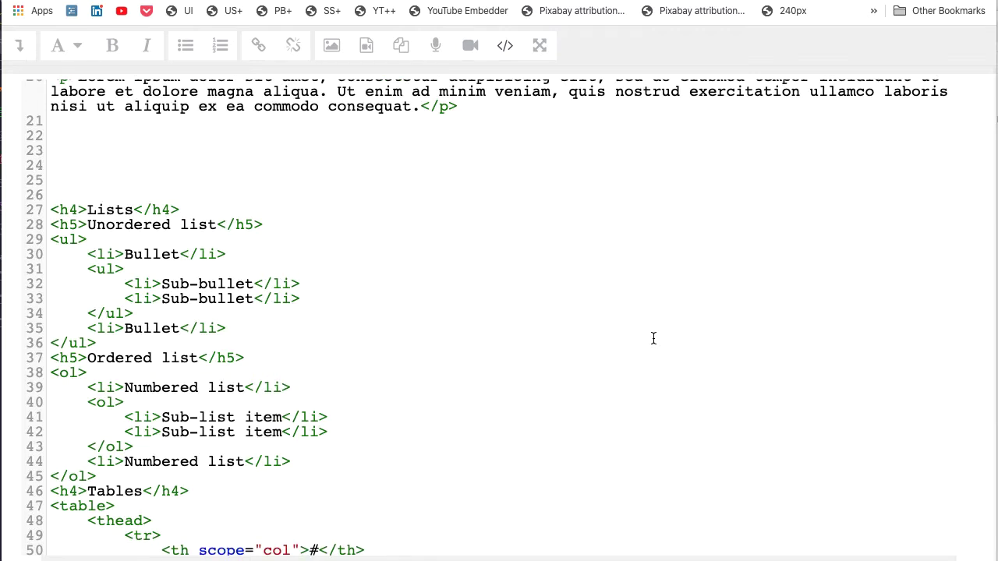
pyautogui.scroll(5, 653, 338)
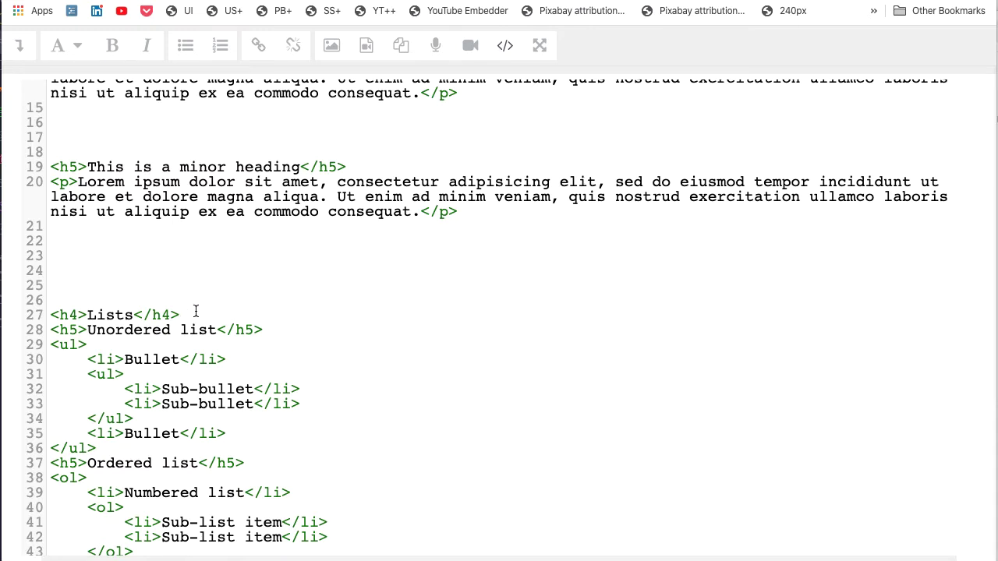
pyautogui.moveTo(180, 315); pyautogui.dragTo(50, 313)
pyautogui.click(60, 290)
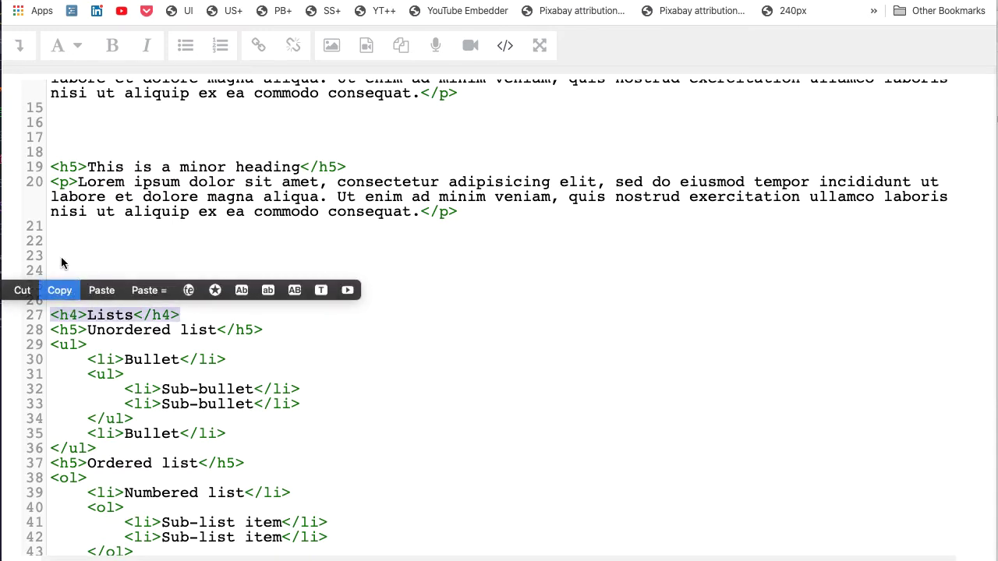
pyautogui.click(54, 261)
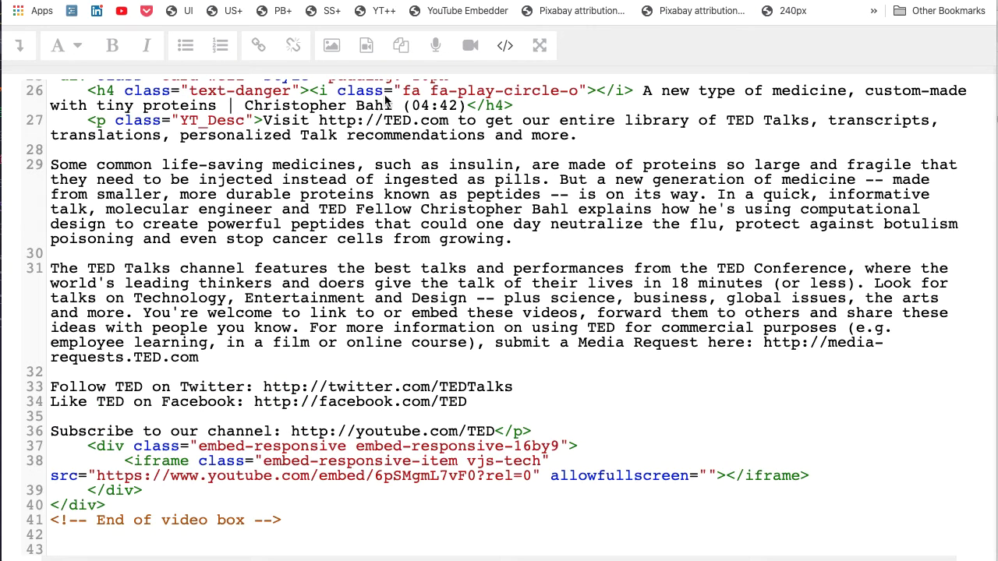
pyautogui.click(506, 46)
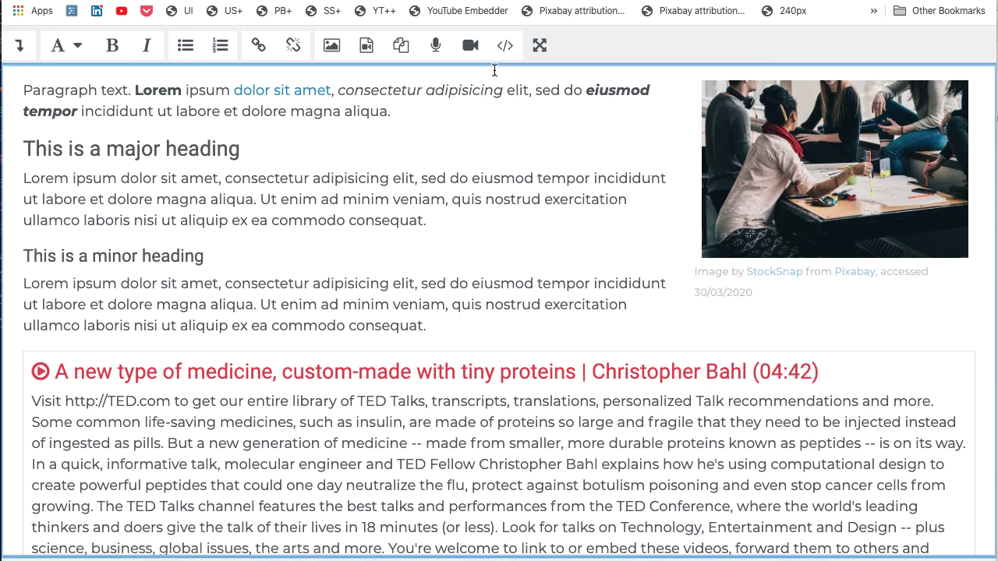
pyautogui.scroll(-4, 581, 244)
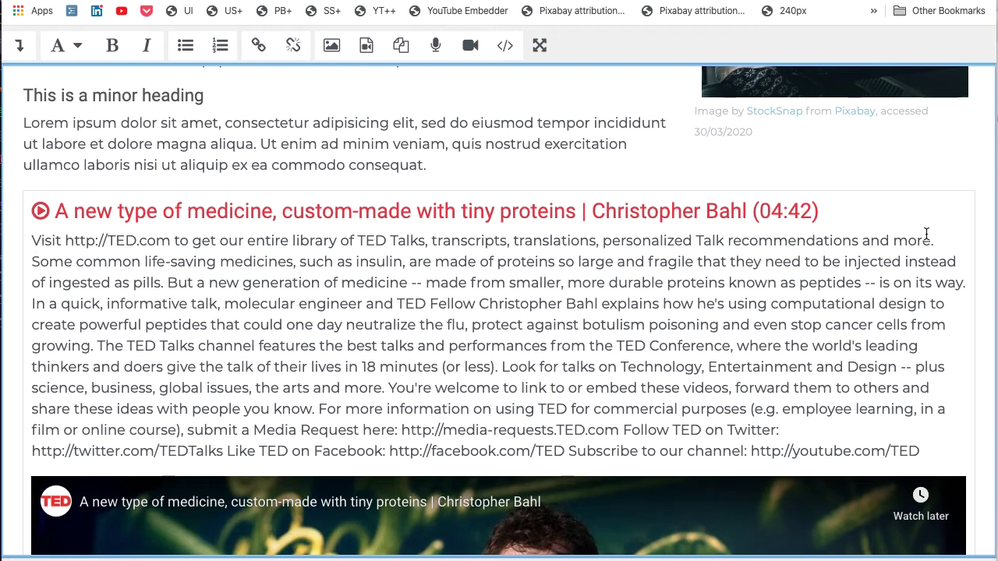
pyautogui.moveTo(936, 242); pyautogui.dragTo(29, 239)
pyautogui.press('BackSpace')
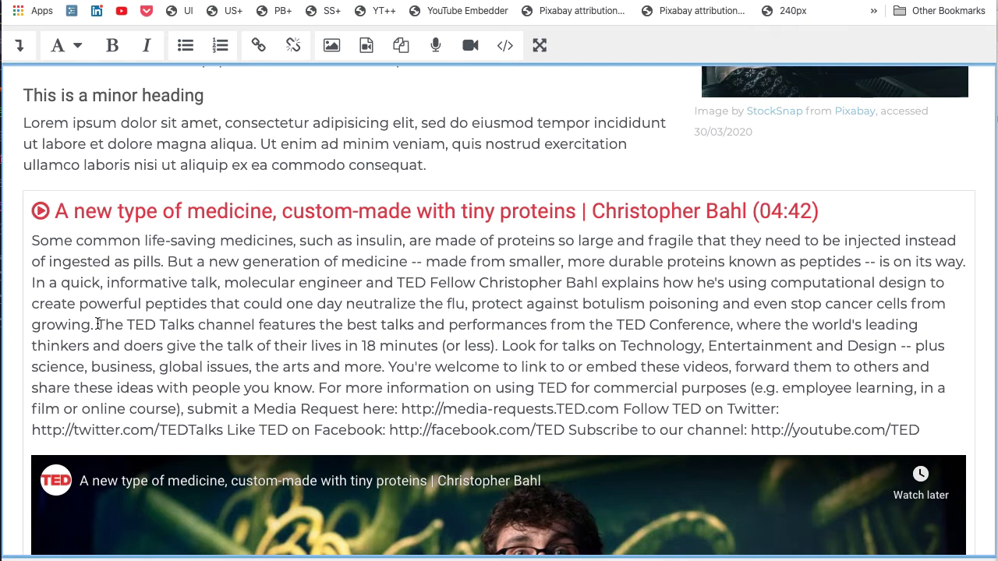
pyautogui.moveTo(98, 324); pyautogui.dragTo(935, 423)
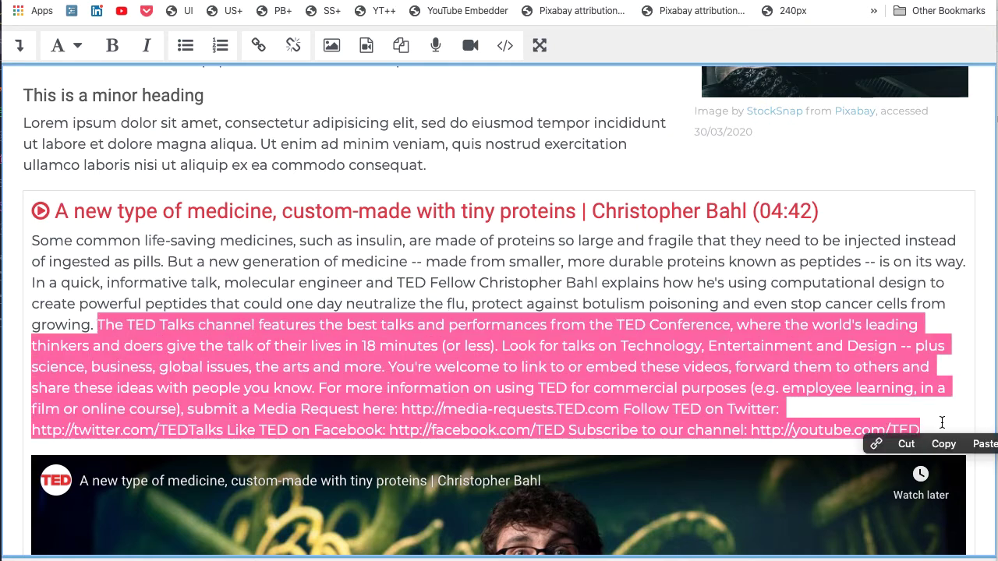
pyautogui.press('BackSpace')
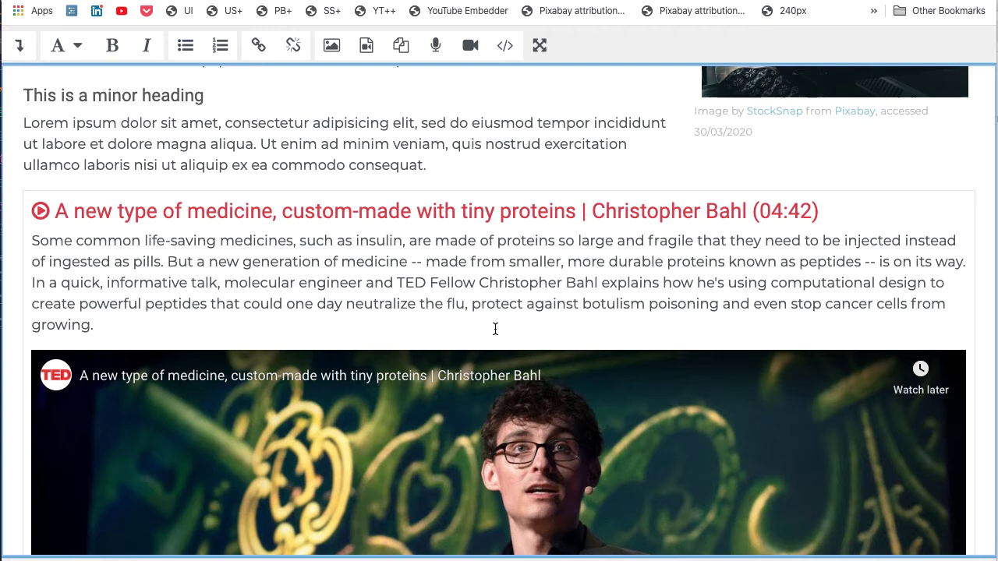
# Exit the full-screen editor, save the chapter changes and review the published Sample book page.
pyautogui.scroll(-5, 400, 321)
pyautogui.scroll(-5, 403, 329)
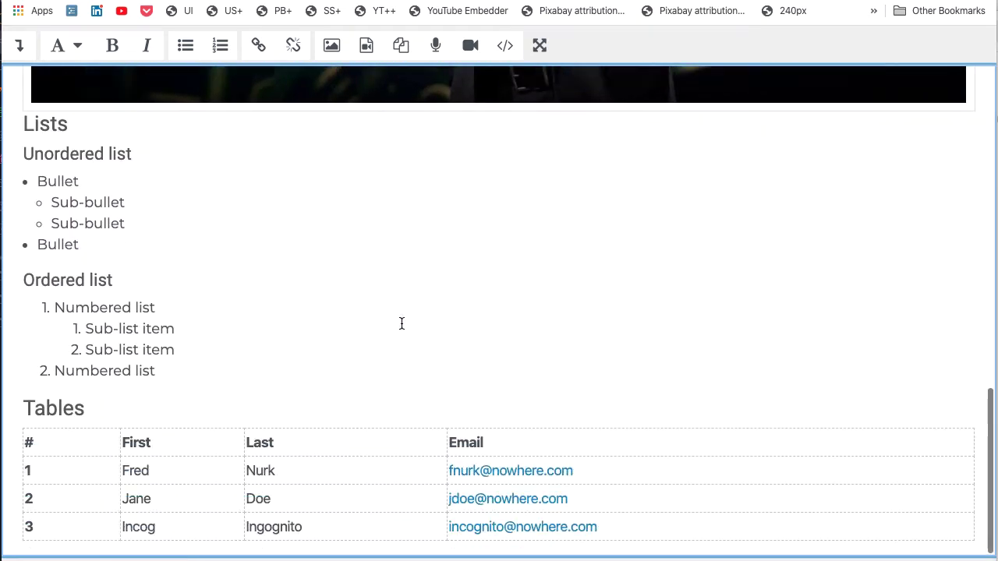
pyautogui.click(539, 47)
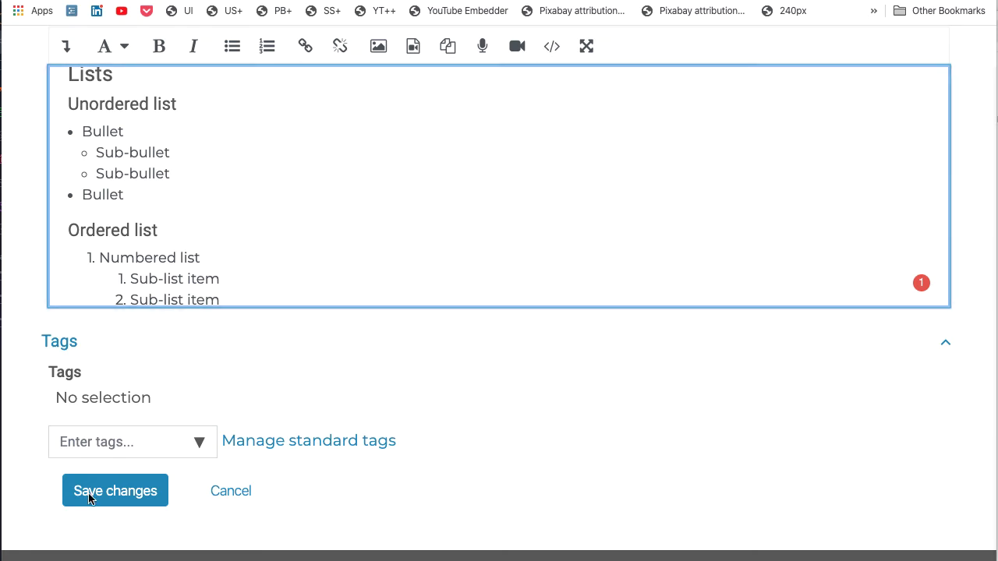
pyautogui.click(107, 505)
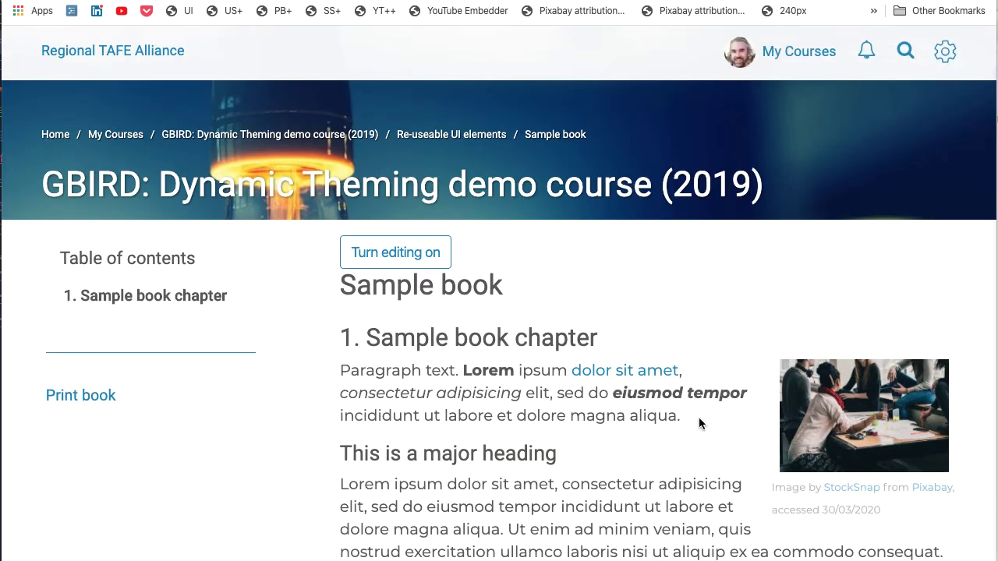
pyautogui.scroll(-2, 698, 419)
pyautogui.scroll(-7, 698, 421)
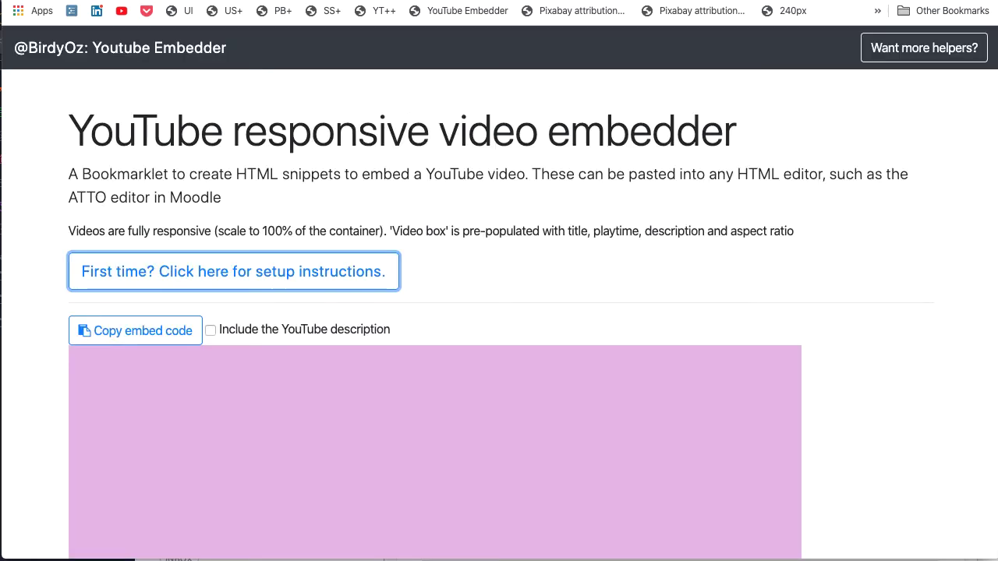
# Add the YouTube Embedder bookmarklet from the first-time setup instructions to the bookmarks bar and run it on the TED video.
pyautogui.click(223, 272)
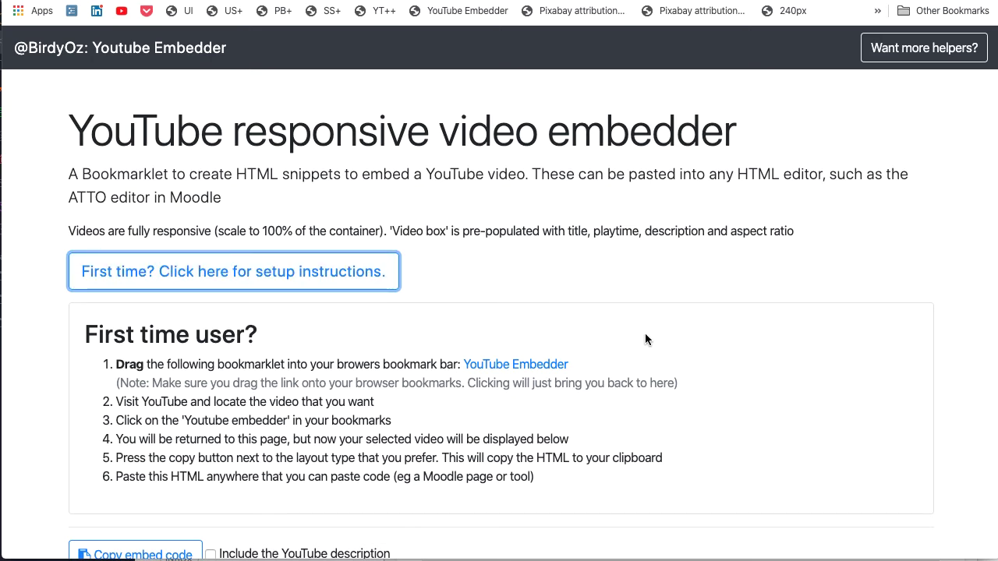
pyautogui.moveTo(519, 366); pyautogui.dragTo(160, 11)
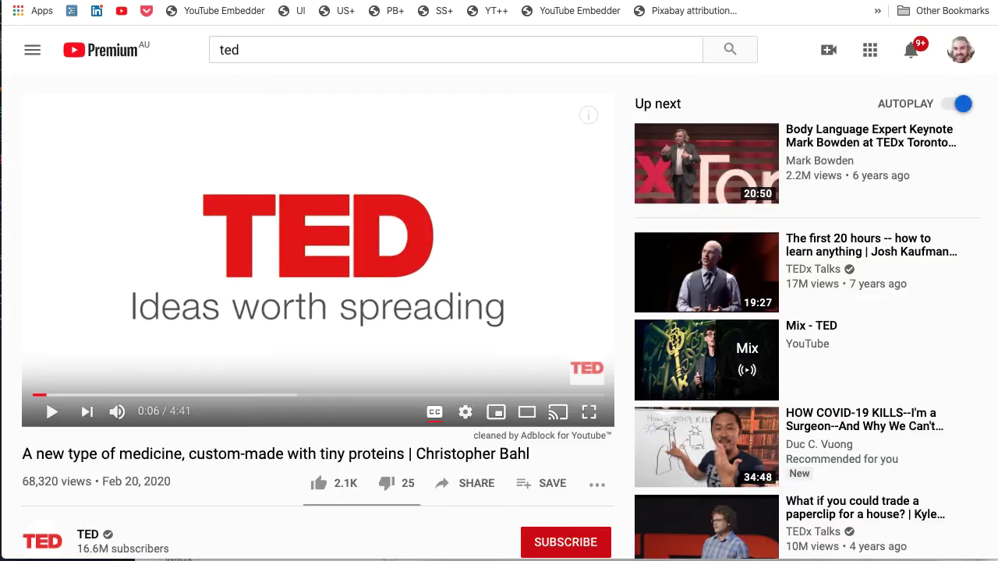
pyautogui.click(194, 14)
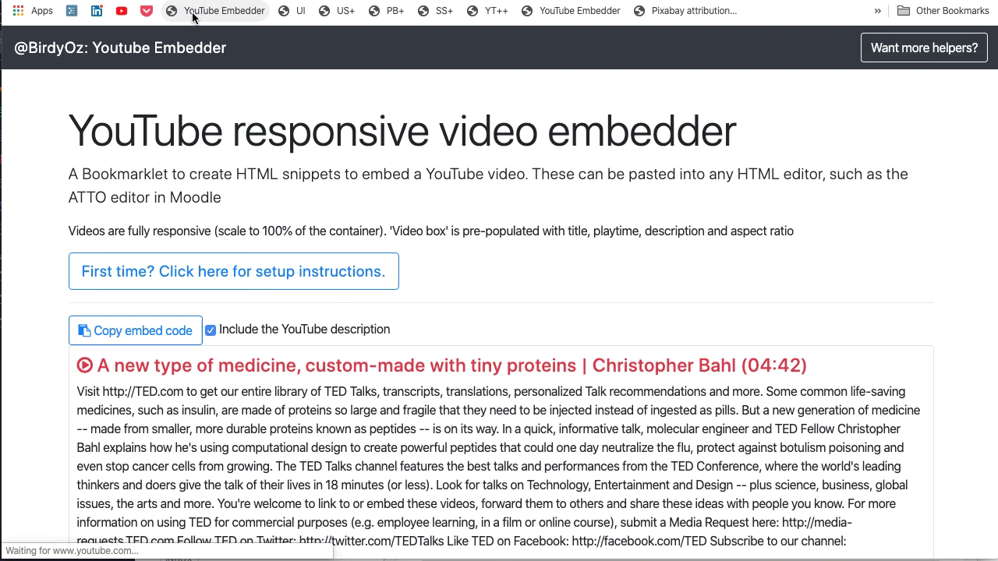